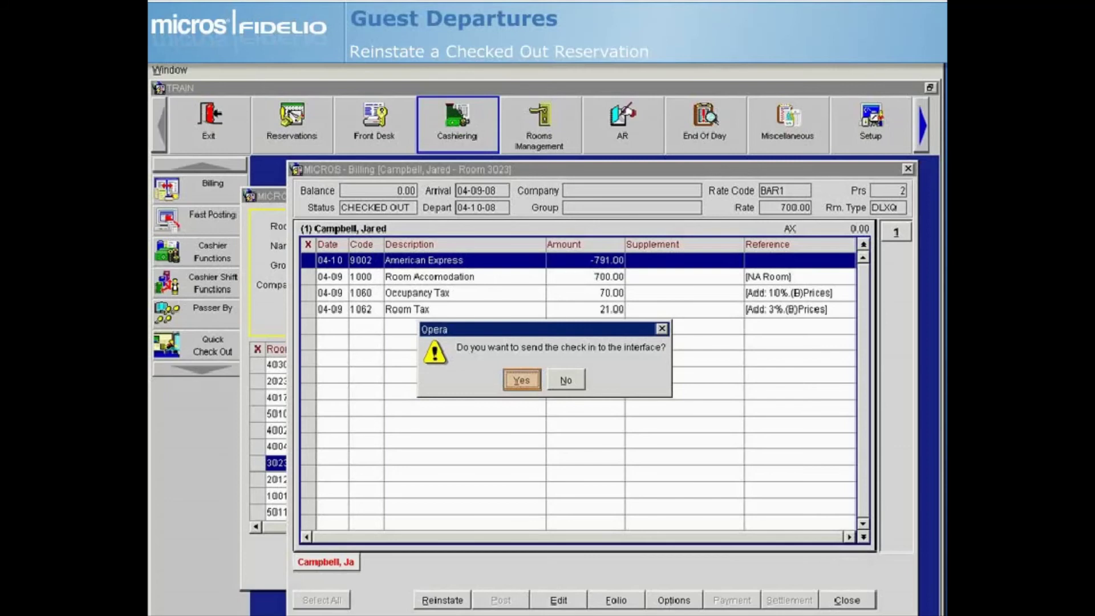
Confirm sending the check-in to the interface so Campbell's room 3023 reservation shows Due Out.
key(Return)
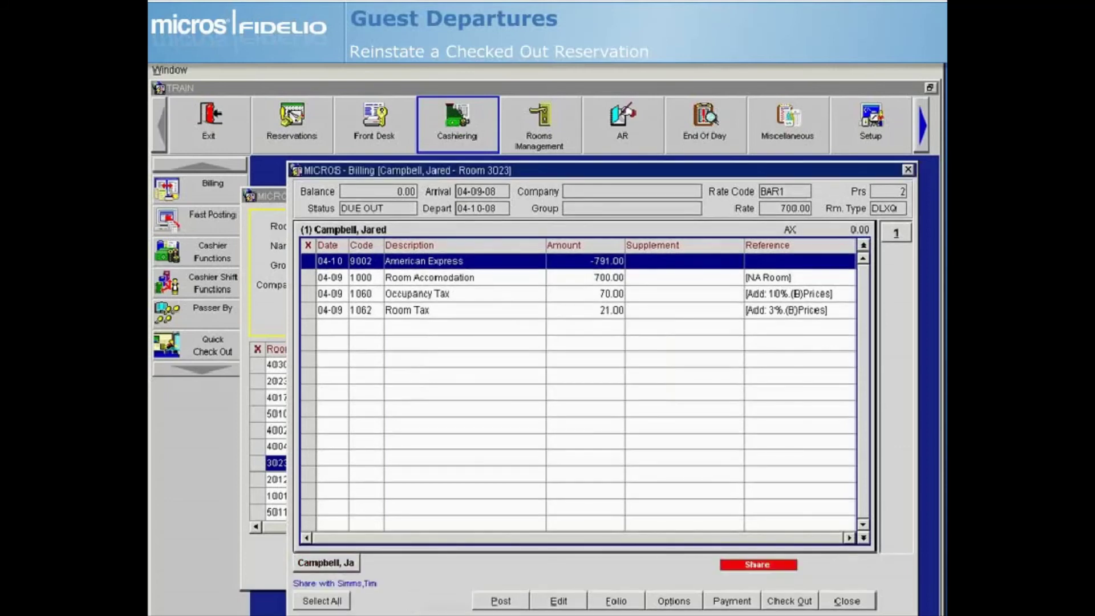